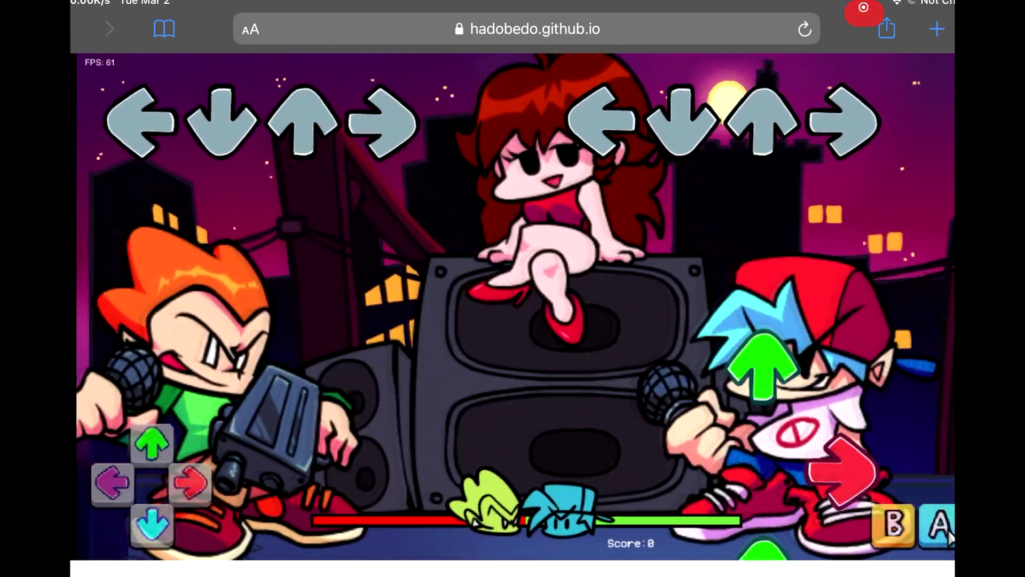
Hit the incoming up, left and right notes in time to raise the score to 3610.
{"action": "left_click", "coordinate": [153, 454]}
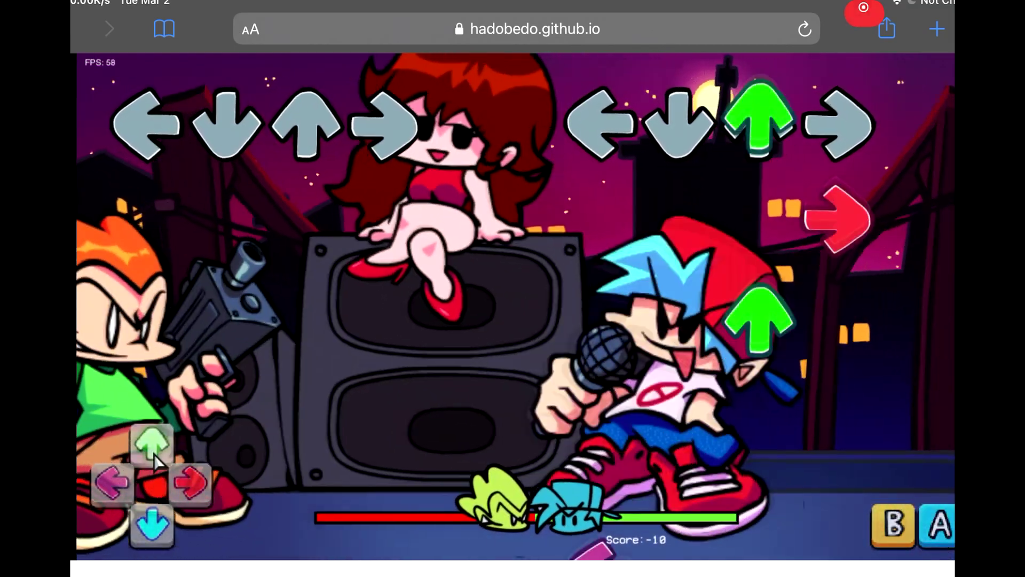
{"action": "left_click", "coordinate": [155, 456]}
{"action": "left_click", "coordinate": [151, 454]}
{"action": "left_click", "coordinate": [190, 483]}
{"action": "left_click", "coordinate": [148, 459]}
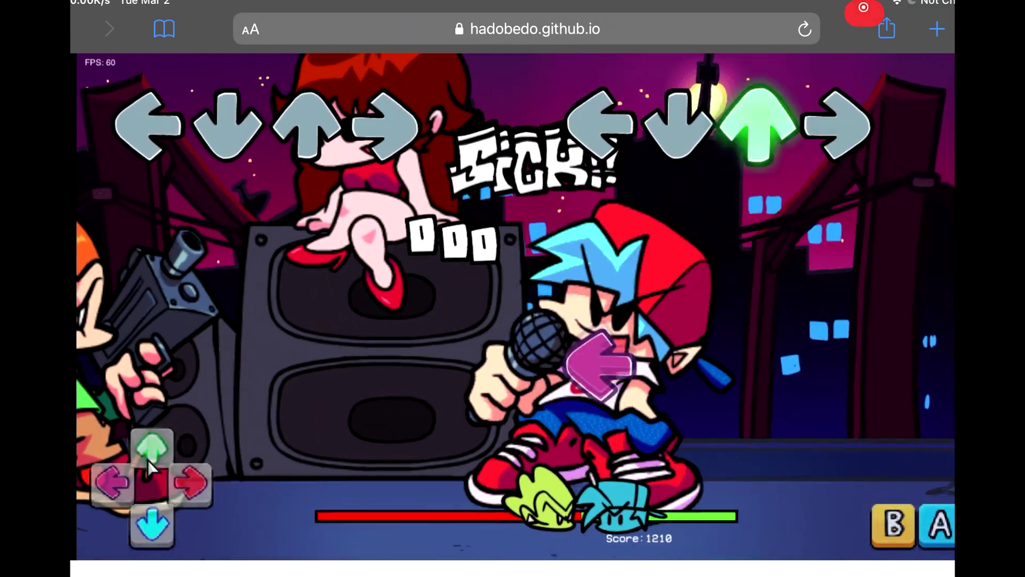
{"action": "left_click", "coordinate": [105, 497]}
{"action": "left_click", "coordinate": [152, 460]}
{"action": "left_click", "coordinate": [175, 488]}
{"action": "left_click", "coordinate": [151, 463]}
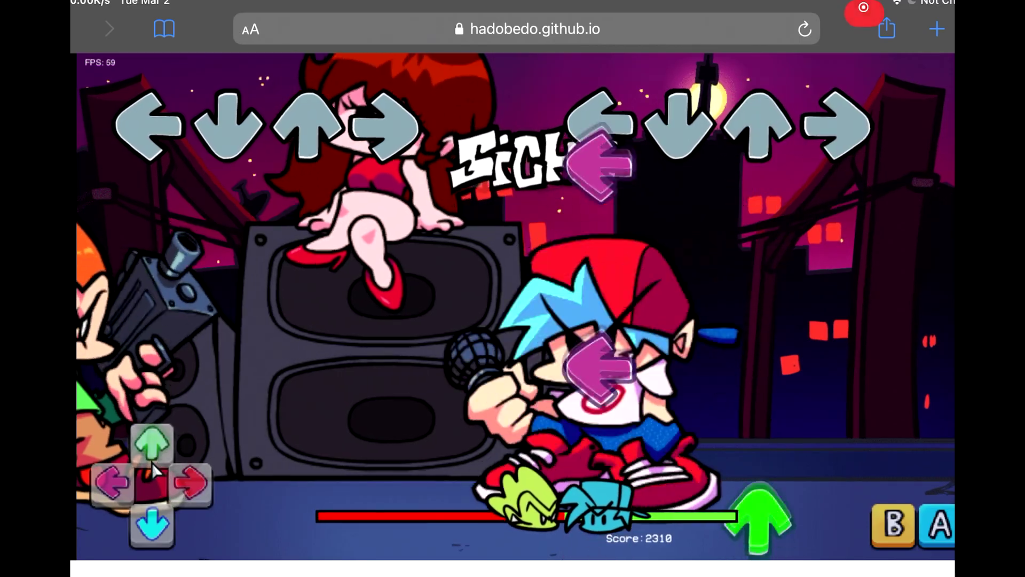
{"action": "left_click", "coordinate": [94, 501]}
{"action": "left_click", "coordinate": [94, 500]}
{"action": "left_click", "coordinate": [152, 460]}
{"action": "left_click", "coordinate": [180, 487]}
{"action": "left_click", "coordinate": [157, 459]}
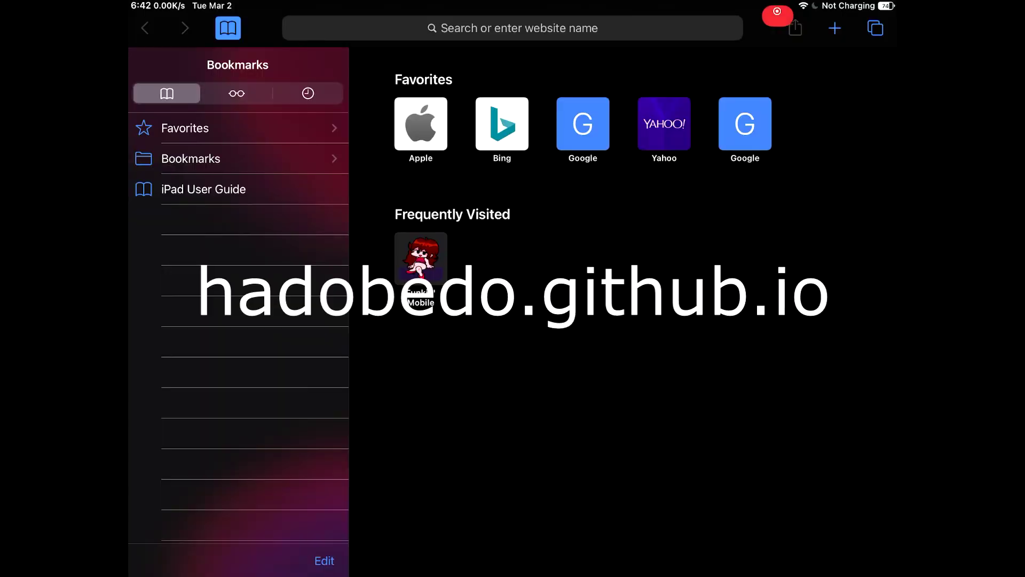
Open hadobedo.github.io from Frequently Visited and start Week 3 on Hard difficulty.
{"action": "left_click", "coordinate": [421, 259]}
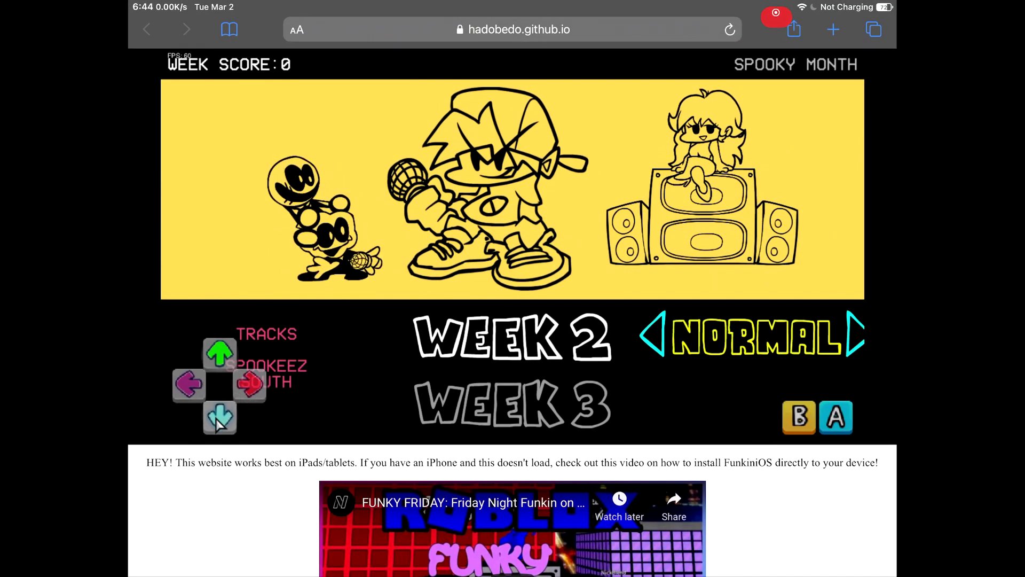
{"action": "left_click", "coordinate": [220, 417]}
{"action": "left_click", "coordinate": [249, 383]}
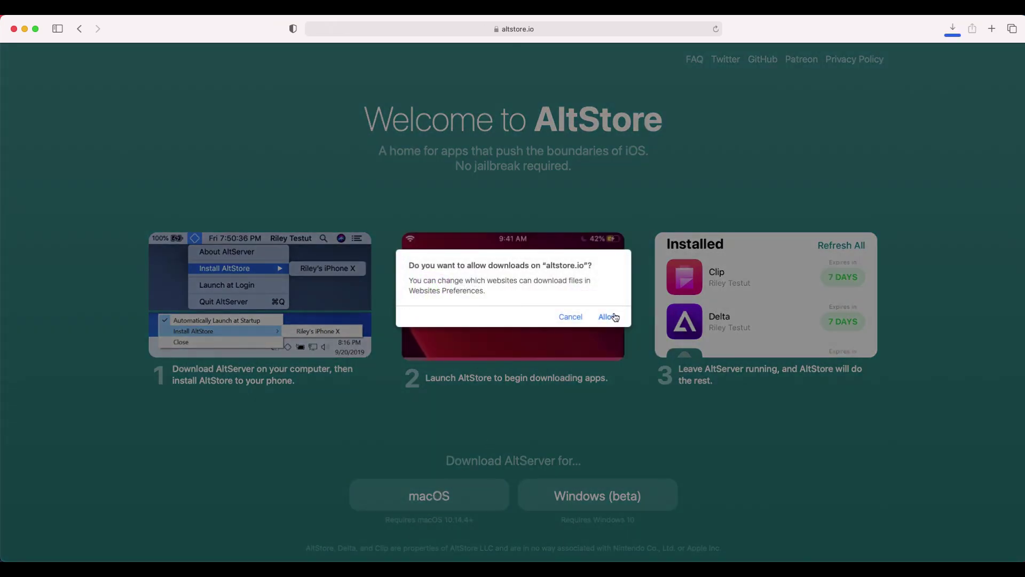
Allow the macOS AltServer download, launch it, and install its Mail plug-in with the computer password.
{"action": "left_click", "coordinate": [609, 316]}
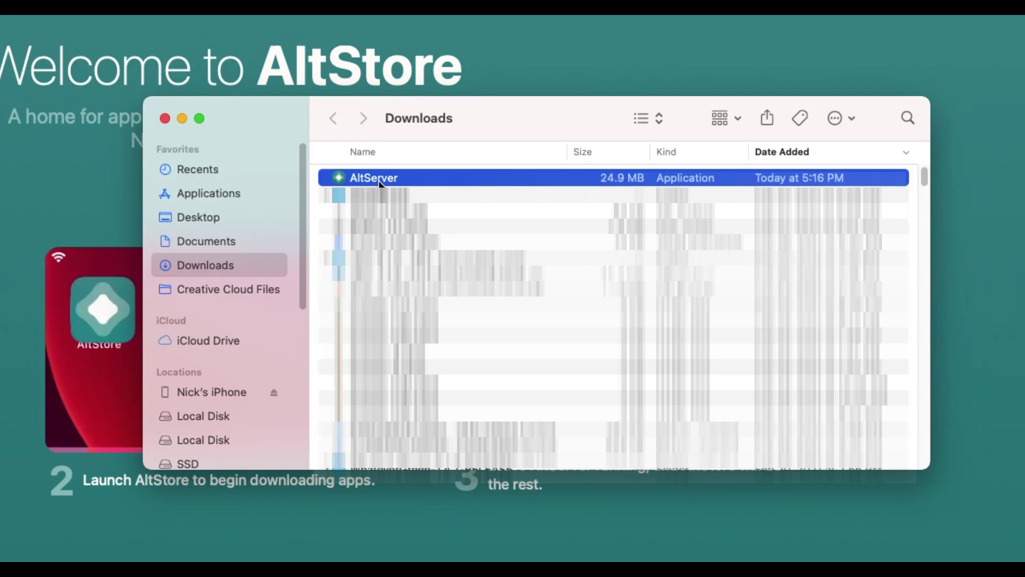
{"action": "double_click", "coordinate": [376, 178]}
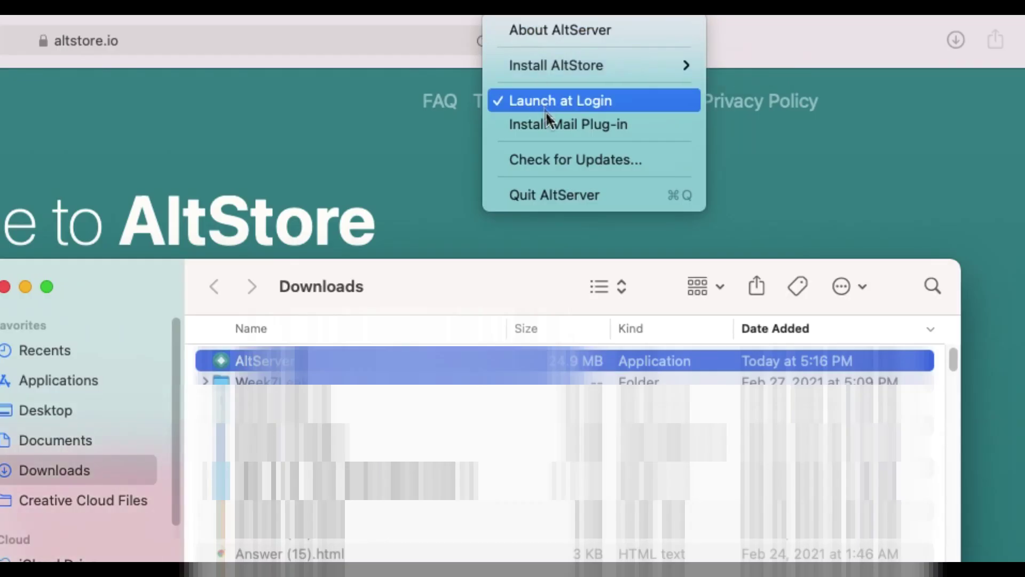
{"action": "left_click", "coordinate": [549, 127]}
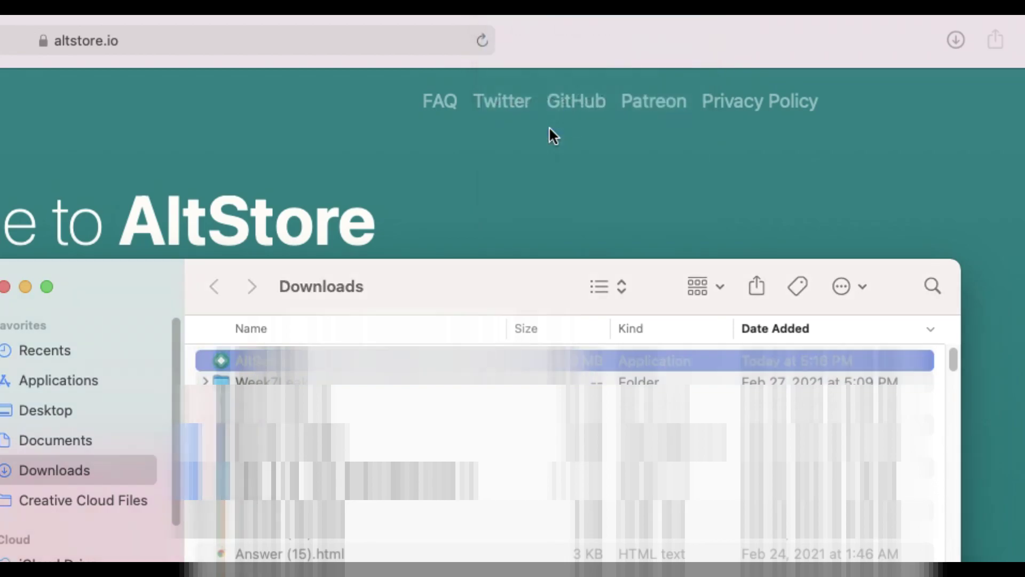
{"action": "left_click", "coordinate": [145, 471]}
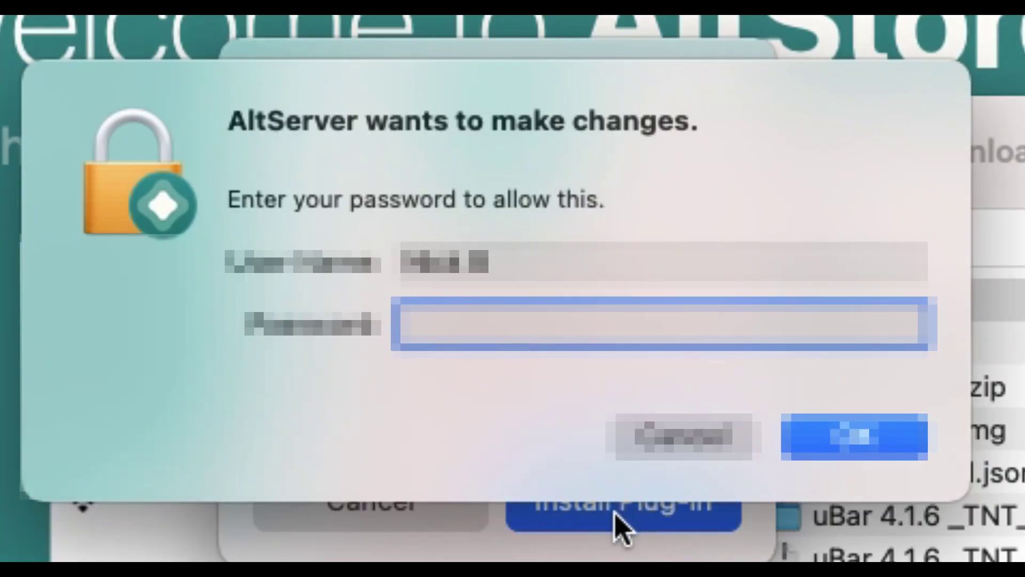
{"action": "type", "text": "••"}
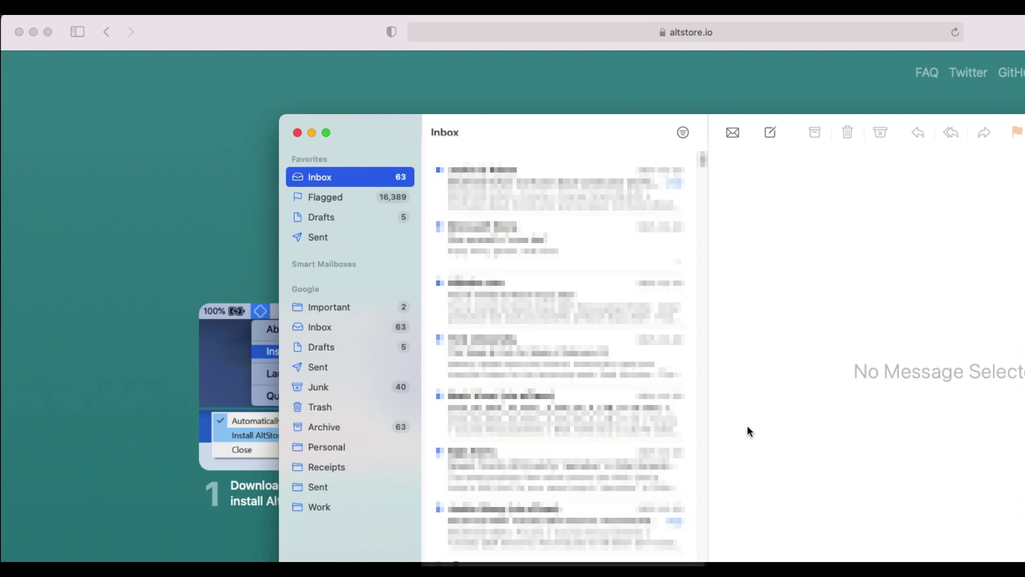
Enable AltPlugin.mailbundle in Mail's Manage Plug-ins and allow it access to Mail's files.
{"action": "left_click", "coordinate": [63, 12]}
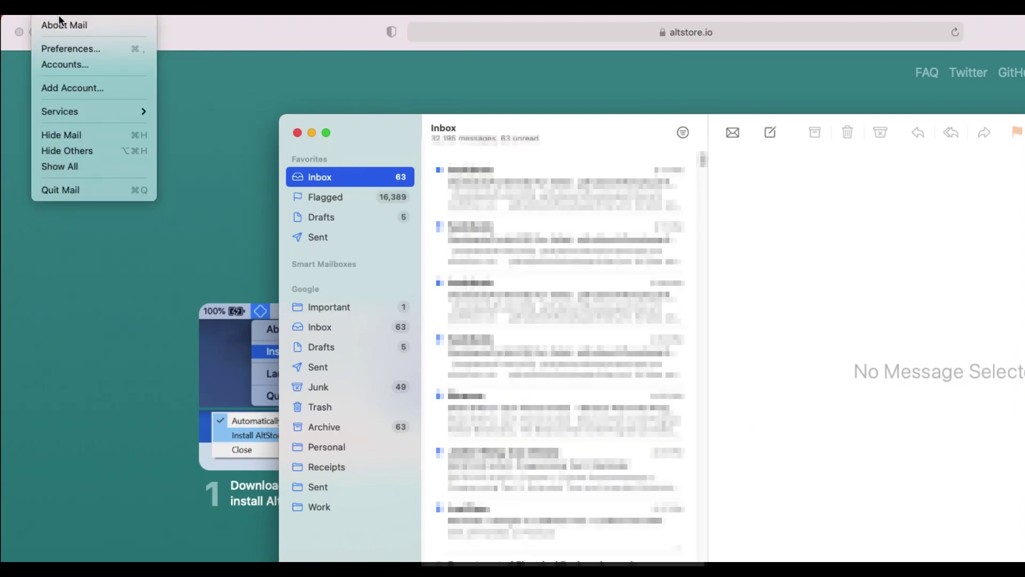
{"action": "left_click", "coordinate": [69, 50]}
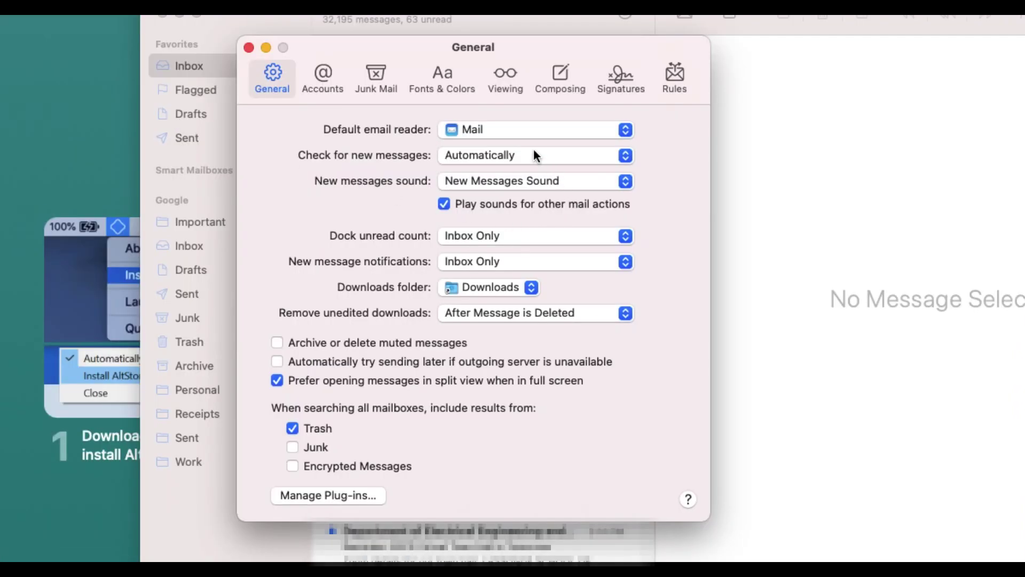
{"action": "left_click", "coordinate": [353, 491]}
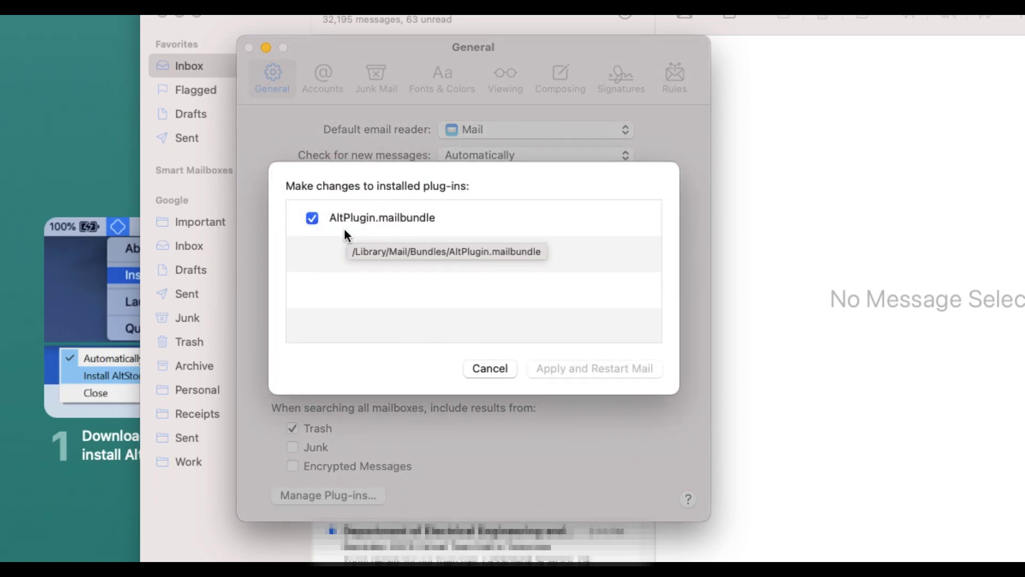
{"action": "left_click", "coordinate": [313, 219]}
{"action": "left_click", "coordinate": [607, 279]}
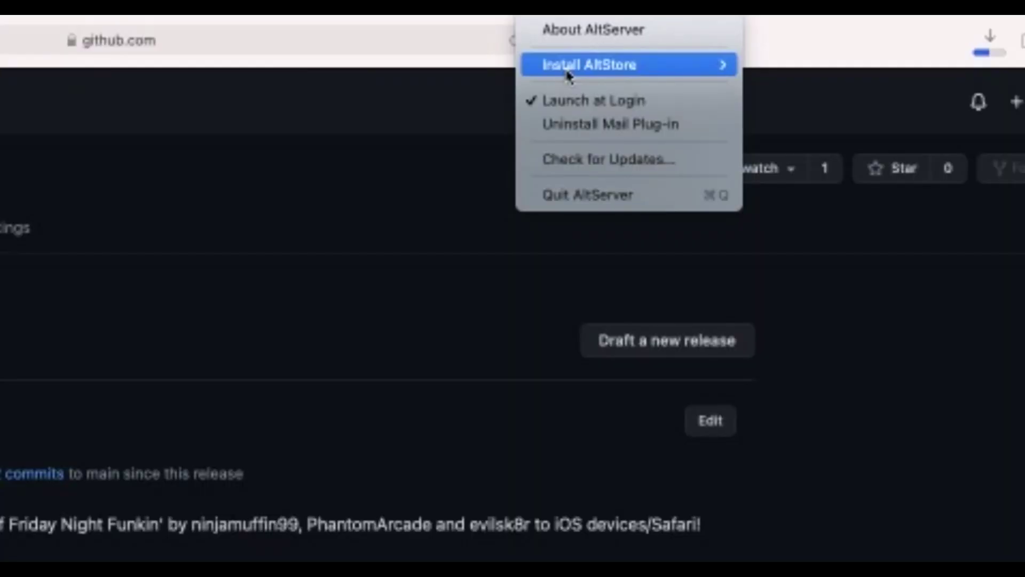
Choose Install AltStore for the iPhone from the AltServer icon and replace the Apple ID entry.
{"action": "mouse_move", "coordinate": [577, 68]}
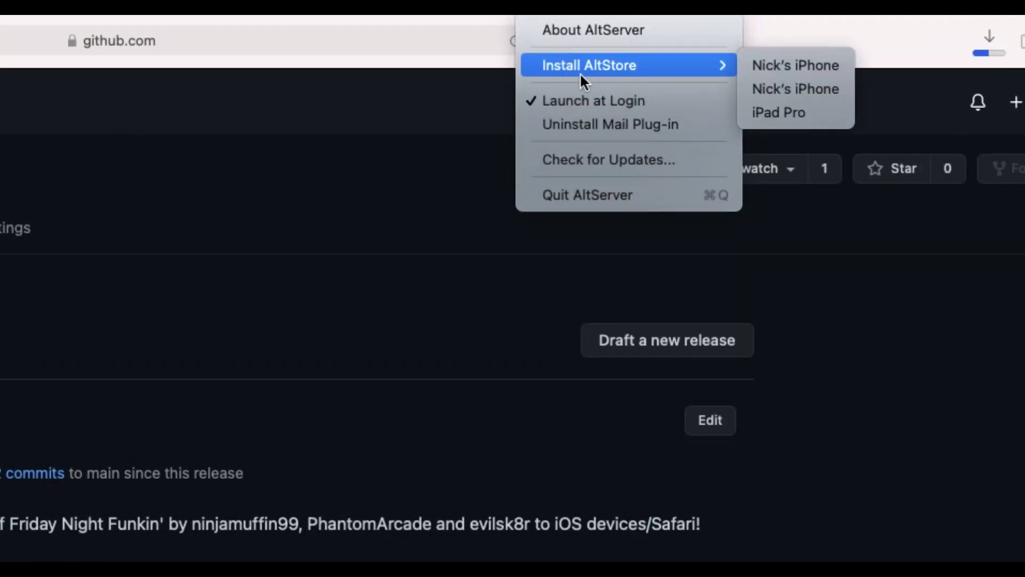
{"action": "left_click", "coordinate": [773, 69]}
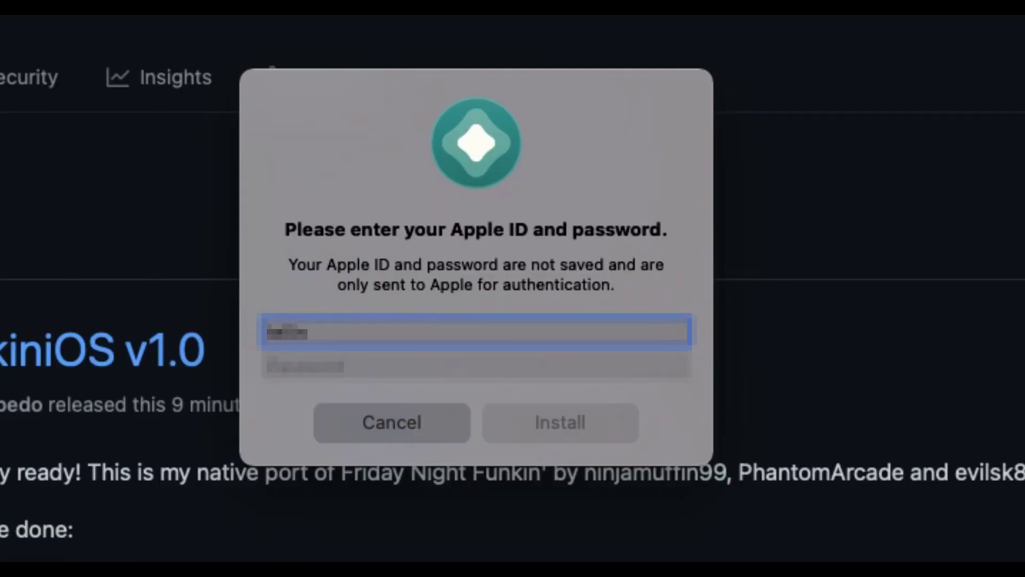
{"action": "key", "text": "super+a"}
{"action": "type", "text": "has.com"}
{"action": "key", "text": "Tab"}
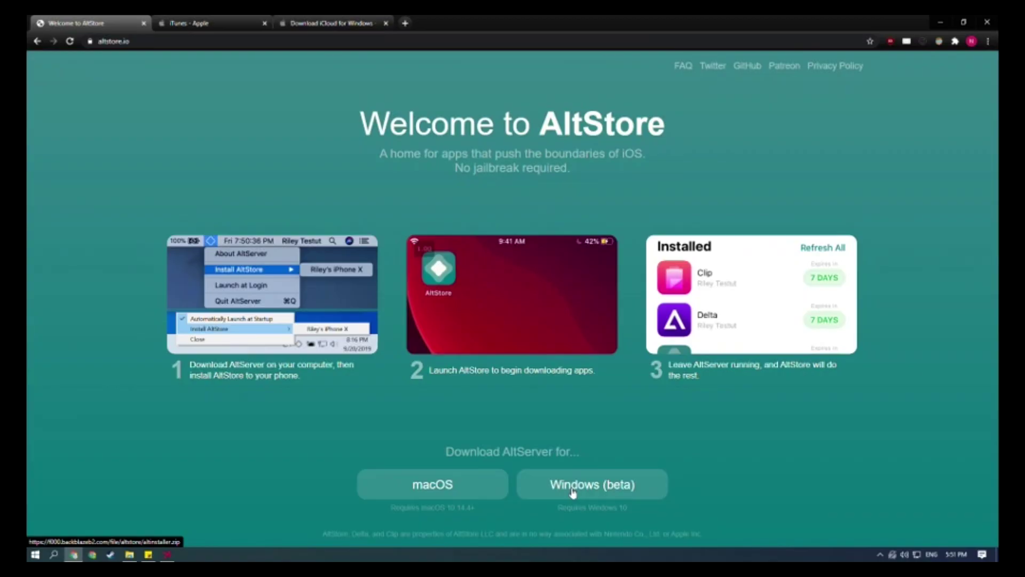
Download AltServer for Windows and the 64-bit iTunes installer from Apple's iTunes page.
{"action": "left_click", "coordinate": [573, 492]}
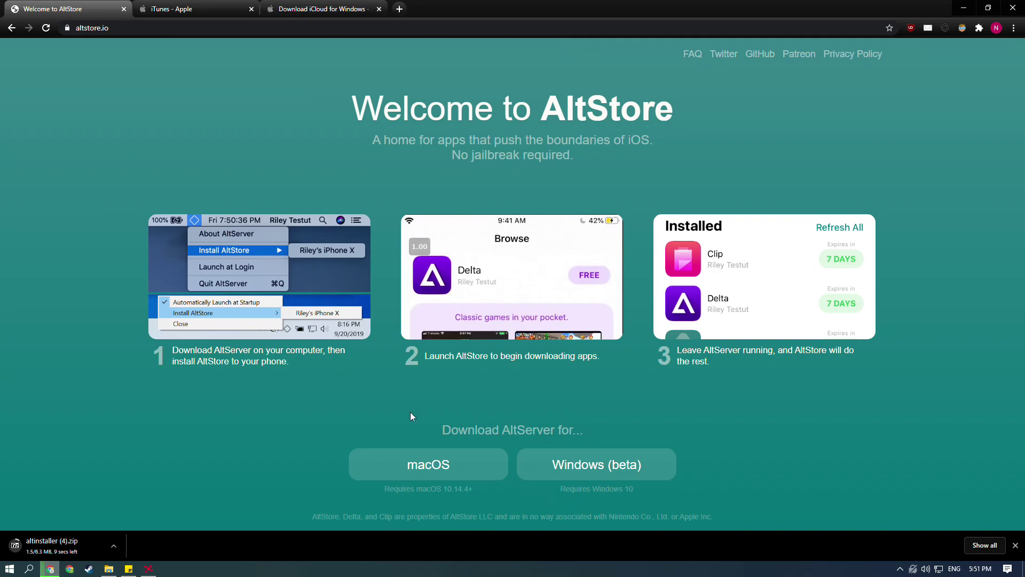
{"action": "left_click", "coordinate": [203, 9]}
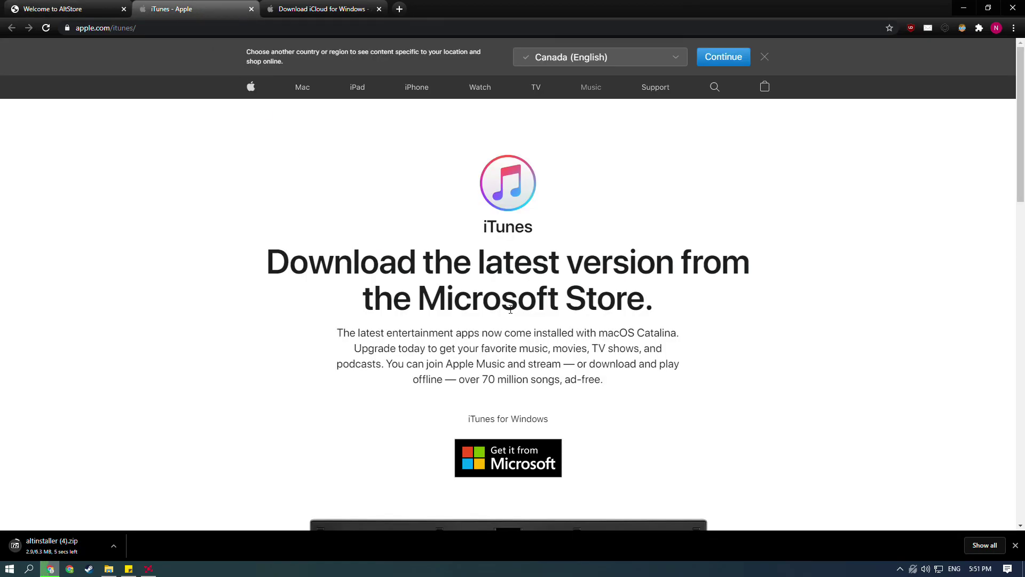
{"action": "scroll", "coordinate": [475, 293], "scroll_direction": "down", "scroll_amount": 5}
{"action": "scroll", "coordinate": [475, 292], "scroll_direction": "down", "scroll_amount": 4}
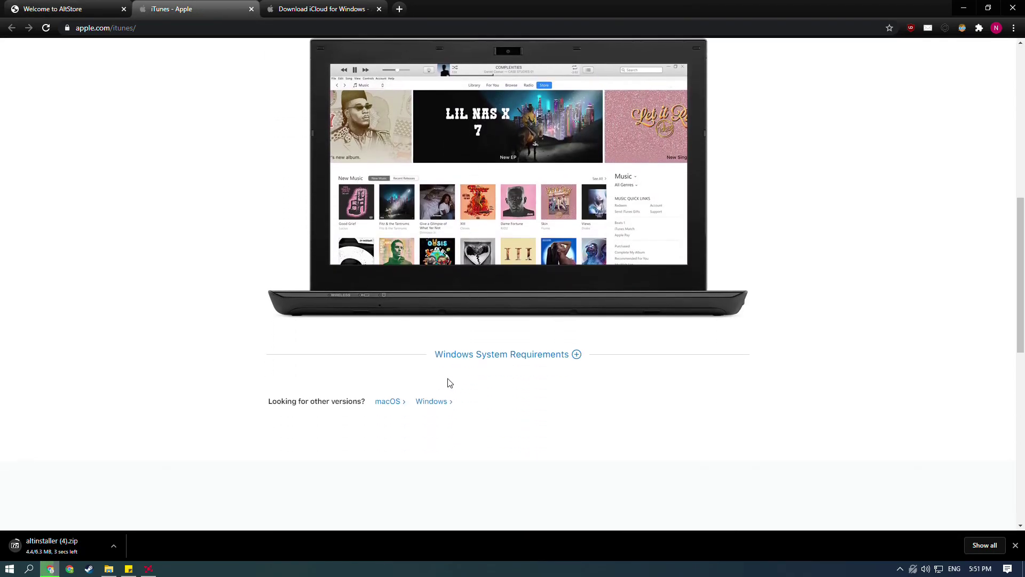
{"action": "left_click", "coordinate": [432, 401]}
{"action": "scroll", "coordinate": [437, 404], "scroll_direction": "down", "scroll_amount": 1}
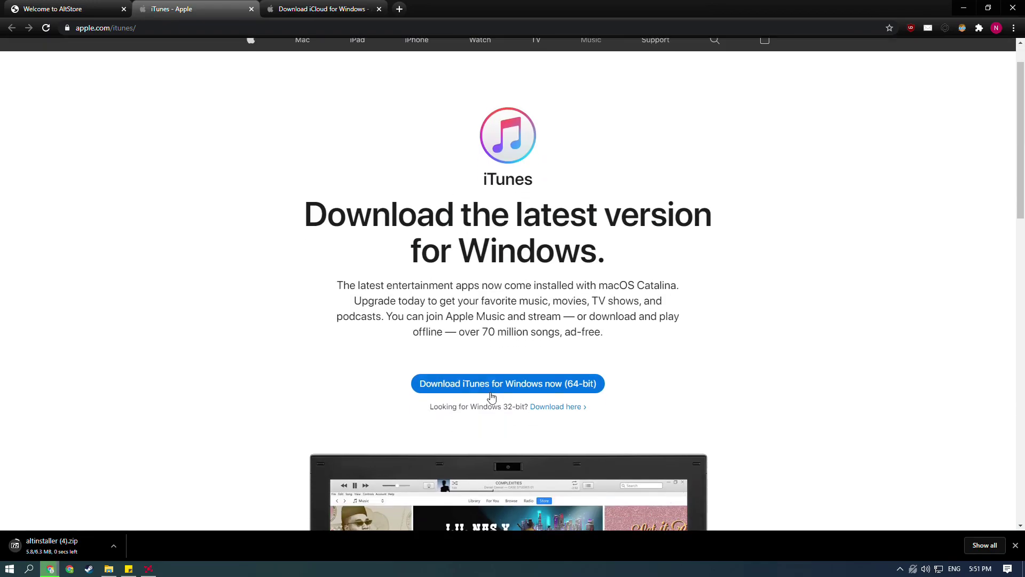
{"action": "left_click", "coordinate": [510, 385]}
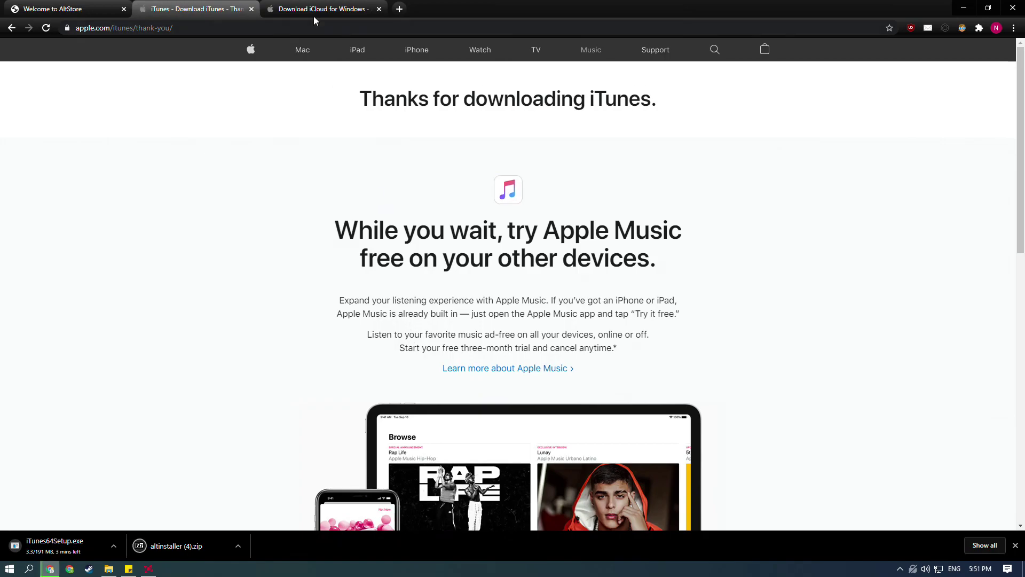
Request the iCloud for Windows installer via the footnote link to Apple's website.
{"action": "left_click", "coordinate": [316, 11]}
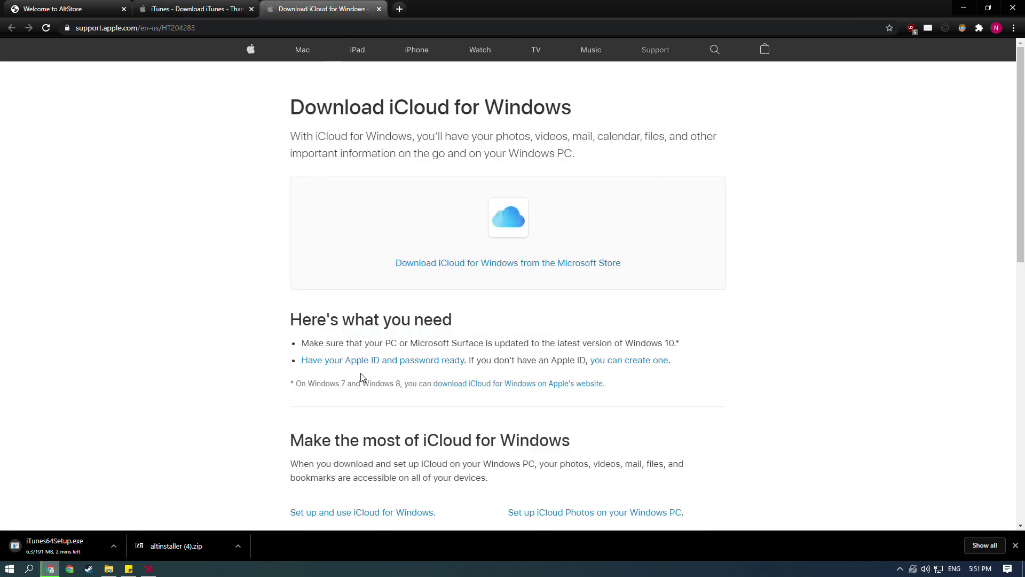
{"action": "left_click_drag", "start_coordinate": [289, 381], "coordinate": [577, 383]}
{"action": "left_click", "coordinate": [585, 404]}
{"action": "left_click", "coordinate": [555, 385]}
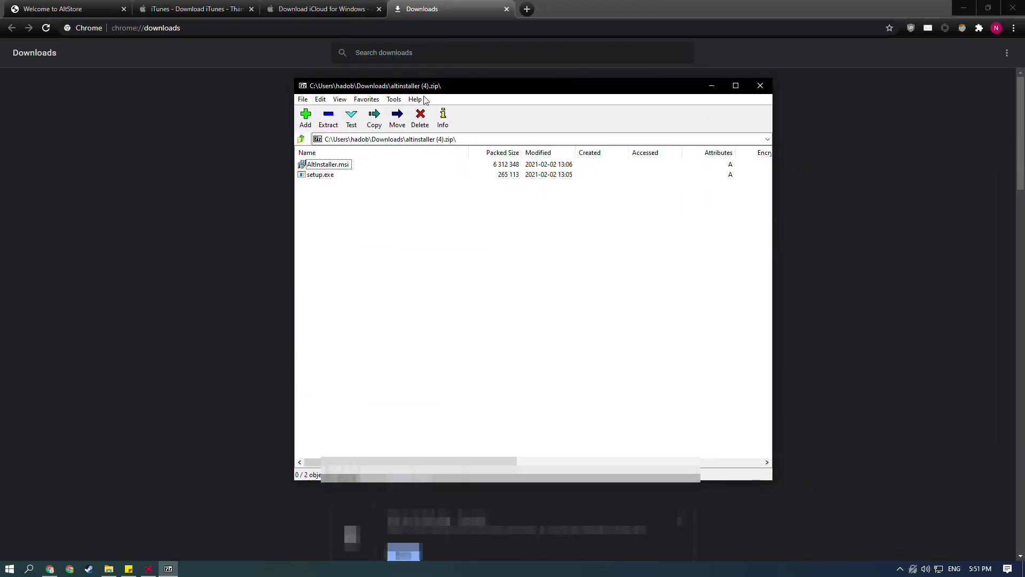
Run AltInstaller.msi from the archive and accept the default Program Files folder to install AltServer.
{"action": "double_click", "coordinate": [338, 170]}
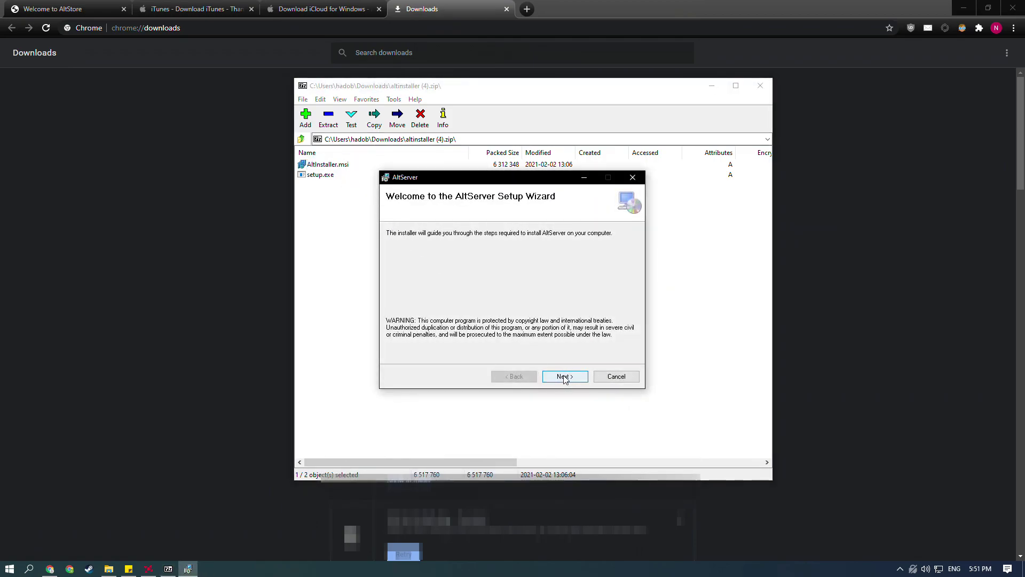
{"action": "left_click", "coordinate": [564, 378]}
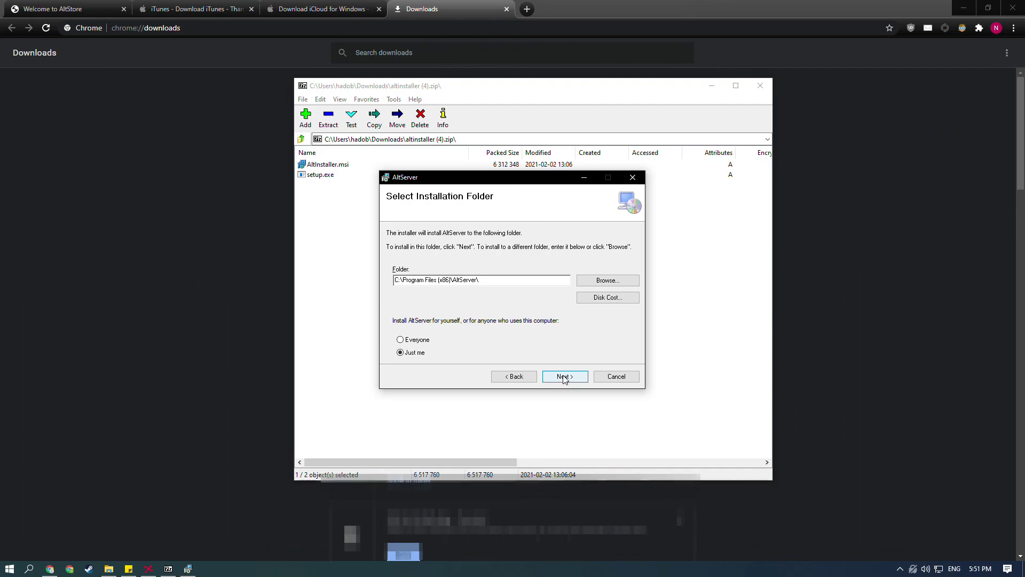
{"action": "left_click", "coordinate": [564, 377]}
{"action": "left_click", "coordinate": [564, 377]}
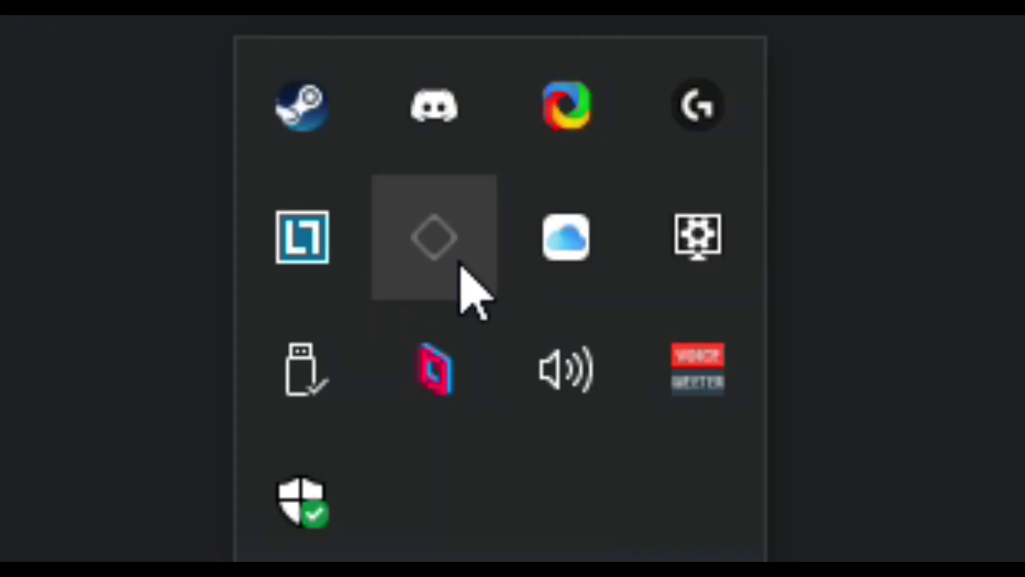
Choose Install AltStore for the connected iPhone from the AltServer tray icon, entering Apple ID and password.
{"action": "left_click", "coordinate": [469, 293]}
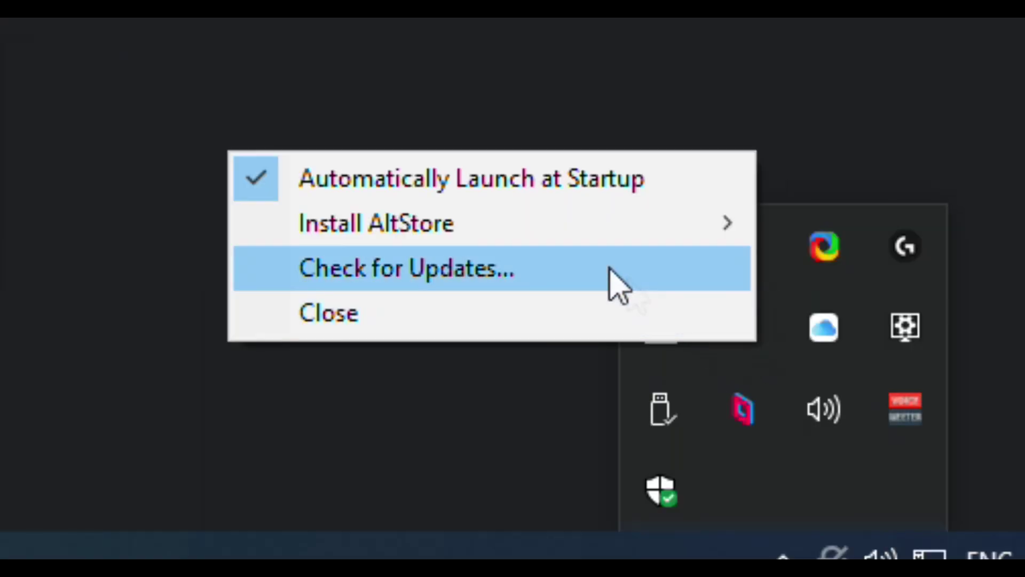
{"action": "mouse_move", "coordinate": [570, 231]}
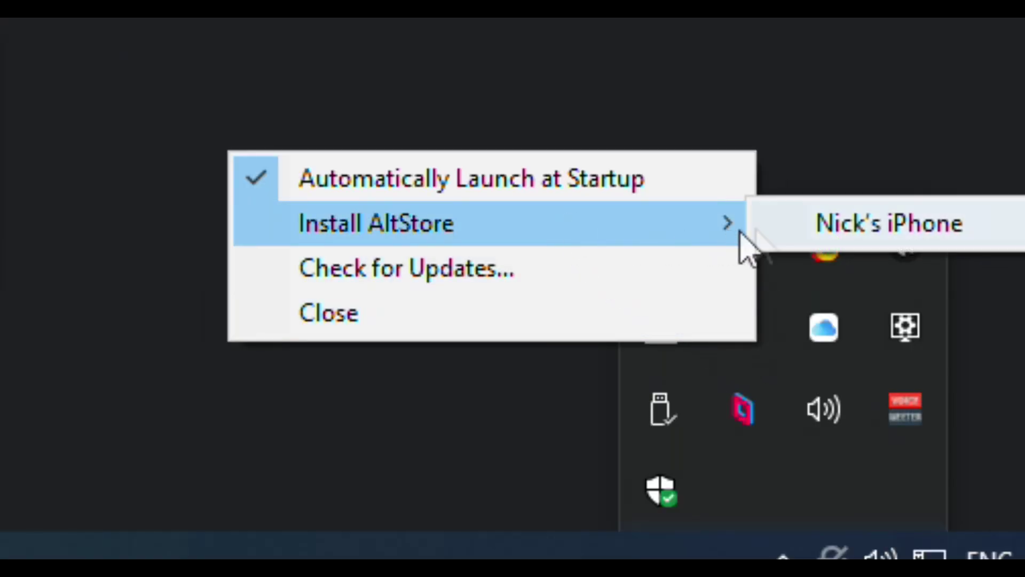
{"action": "left_click", "coordinate": [840, 236]}
{"action": "type", "text": "[unreadable]"}
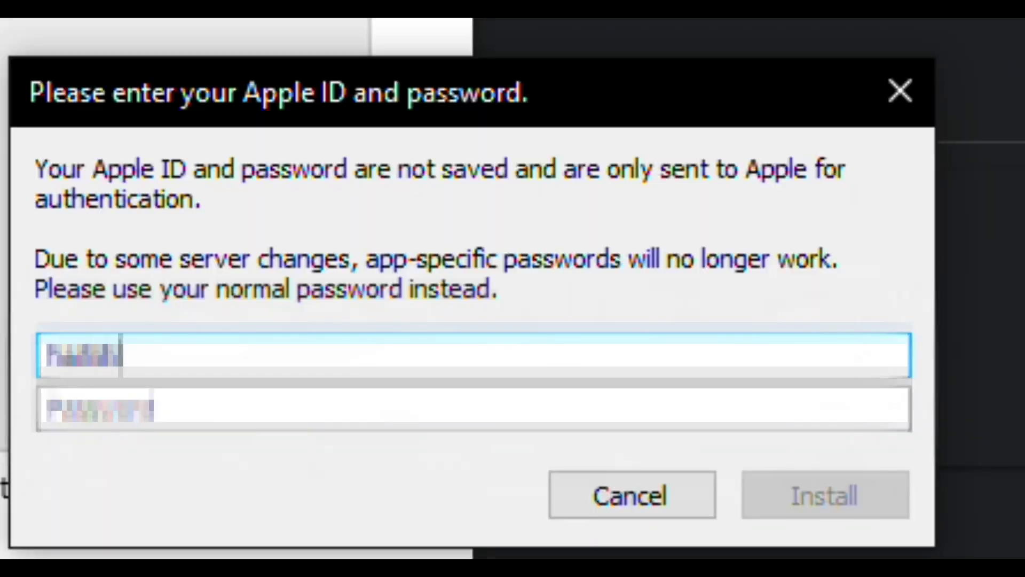
{"action": "type", "text": "[unreadable]om"}
{"action": "key", "text": "Tab"}
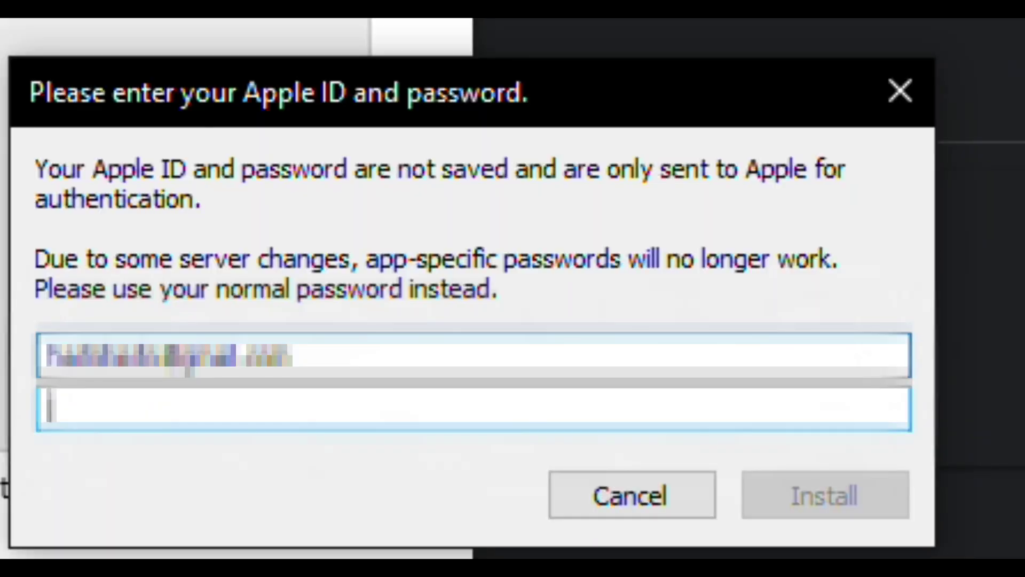
{"action": "type", "text": "xxxxxx"}
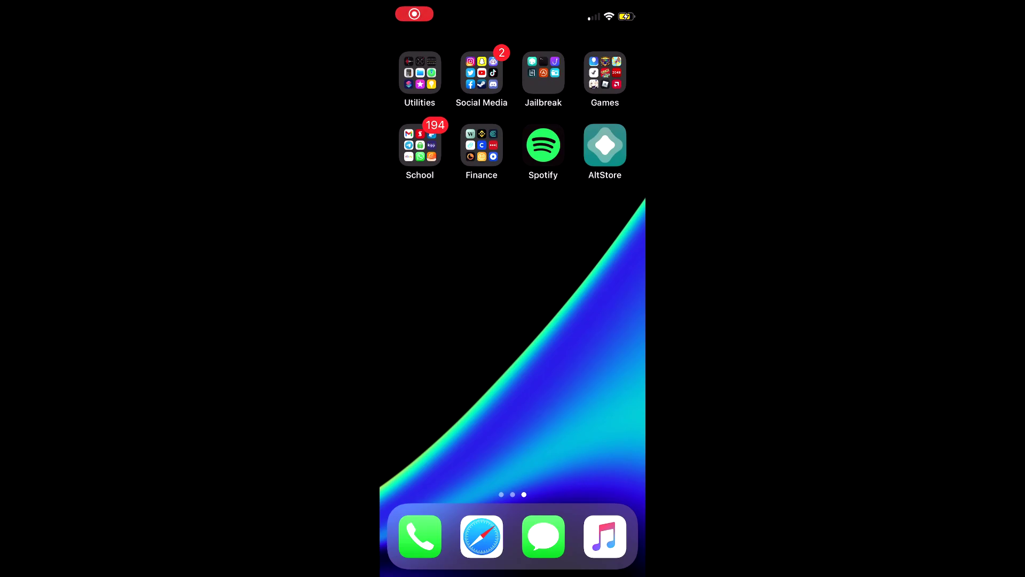
Go to Settings > General > Profiles & Device Management on the iPhone.
{"action": "scroll", "coordinate": [512, 267], "scroll_direction": "left", "scroll_amount": 1}
{"action": "left_click", "coordinate": [604, 362]}
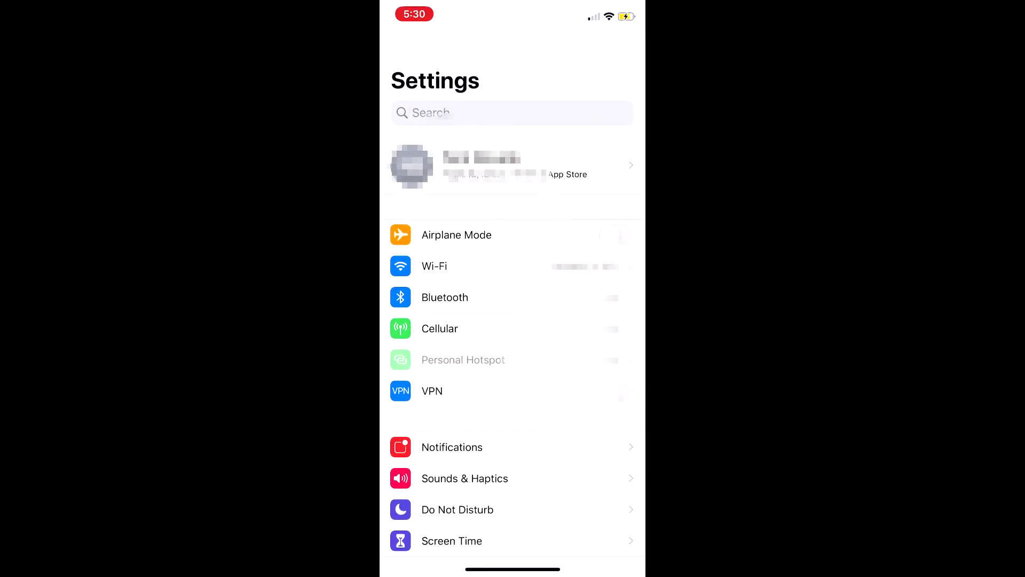
{"action": "scroll", "coordinate": [512, 320], "scroll_direction": "down", "scroll_amount": 5}
{"action": "left_click", "coordinate": [512, 332]}
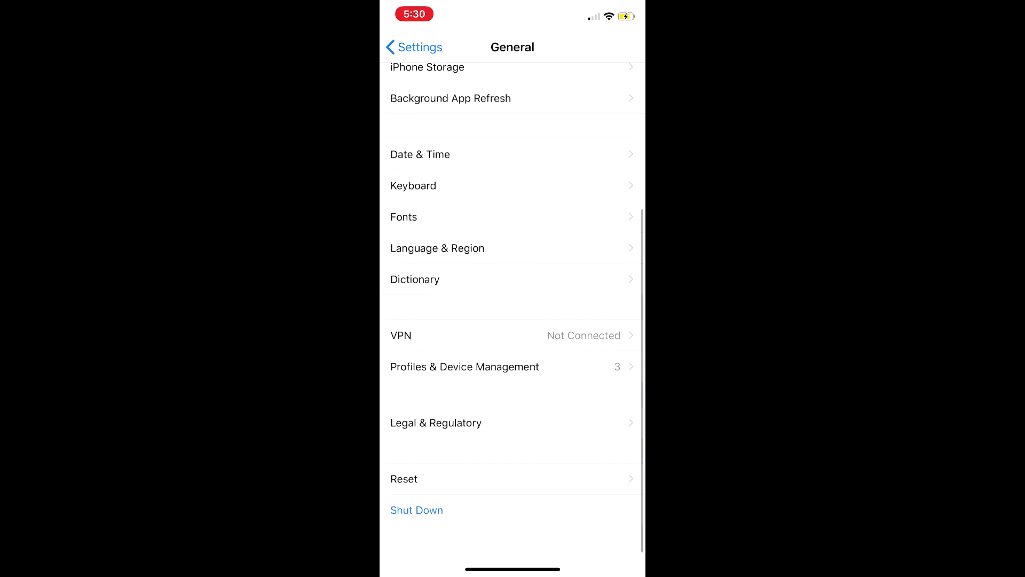
{"action": "left_click", "coordinate": [512, 367]}
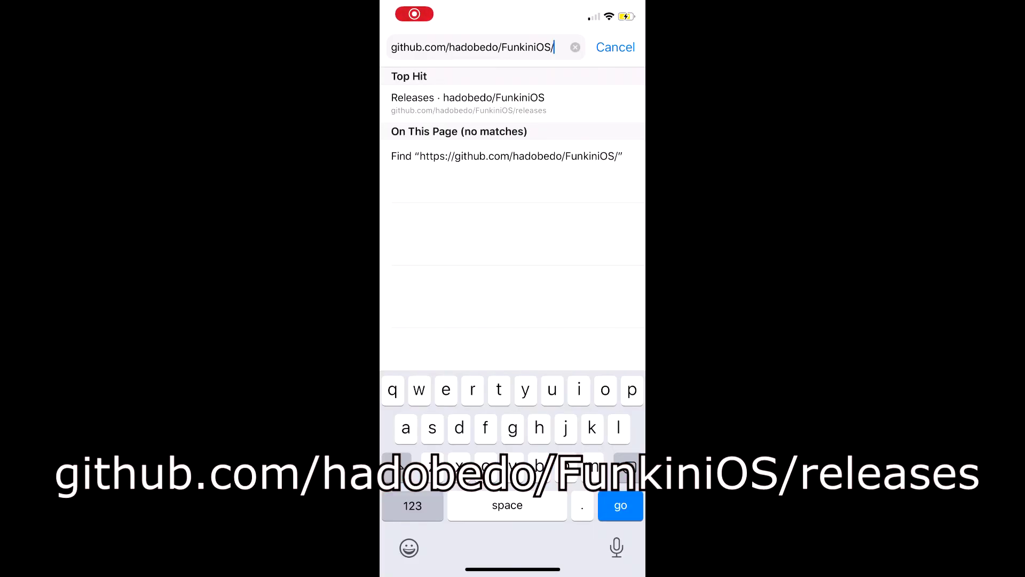
Load the FunkiniOS releases page, download FunkiniOS.ipa, and open it from Safari's Downloads.
{"action": "type", "text": "leases"}
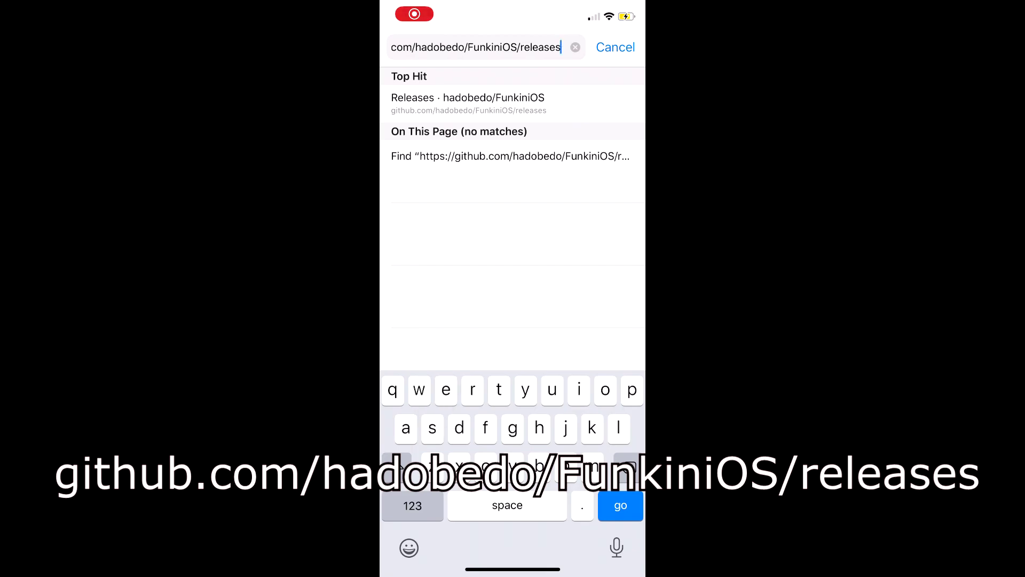
{"action": "key", "text": "Return"}
{"action": "scroll", "coordinate": [513, 310], "scroll_direction": "down", "scroll_amount": 15}
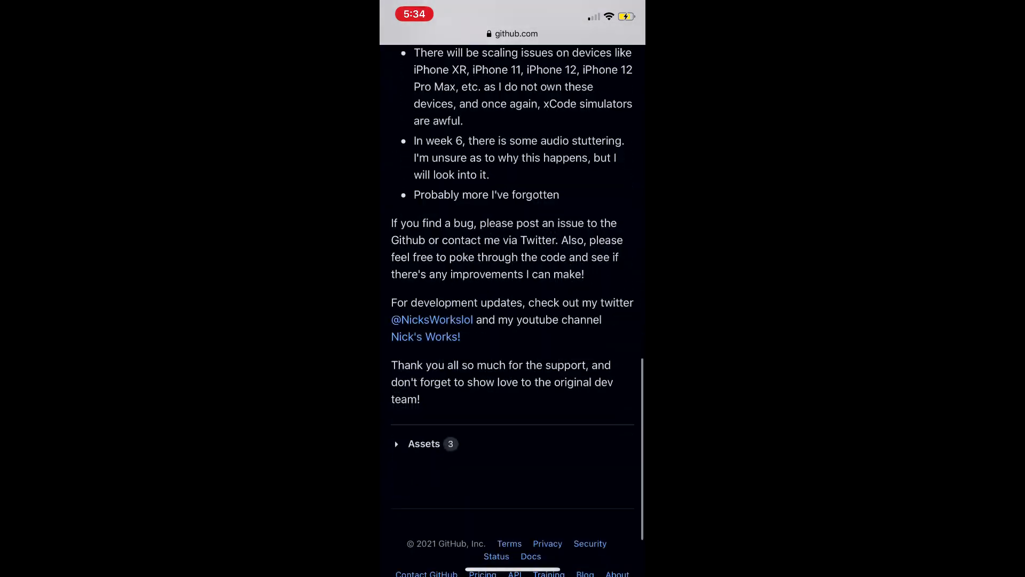
{"action": "left_click", "coordinate": [448, 456]}
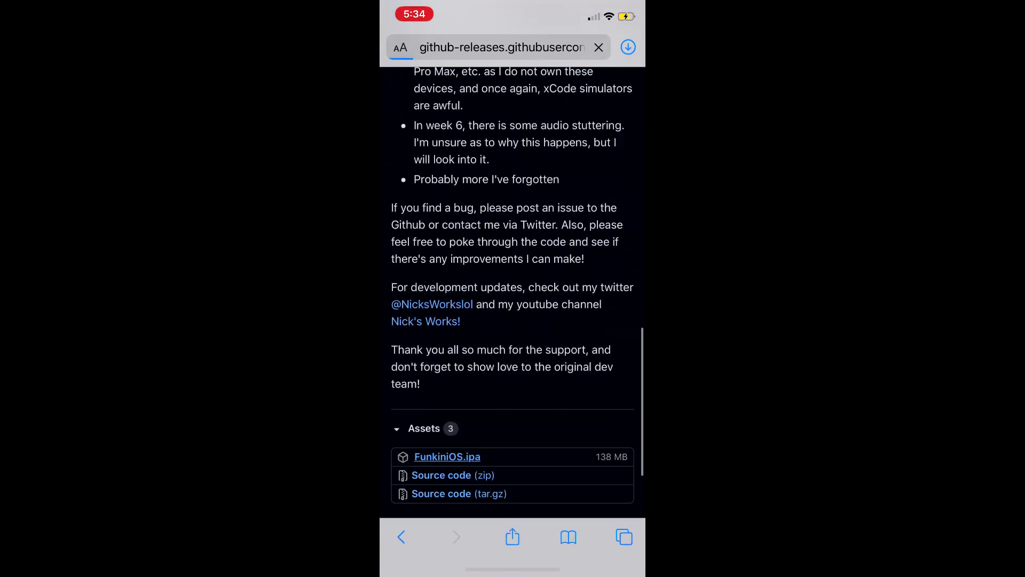
{"action": "left_click", "coordinate": [588, 313]}
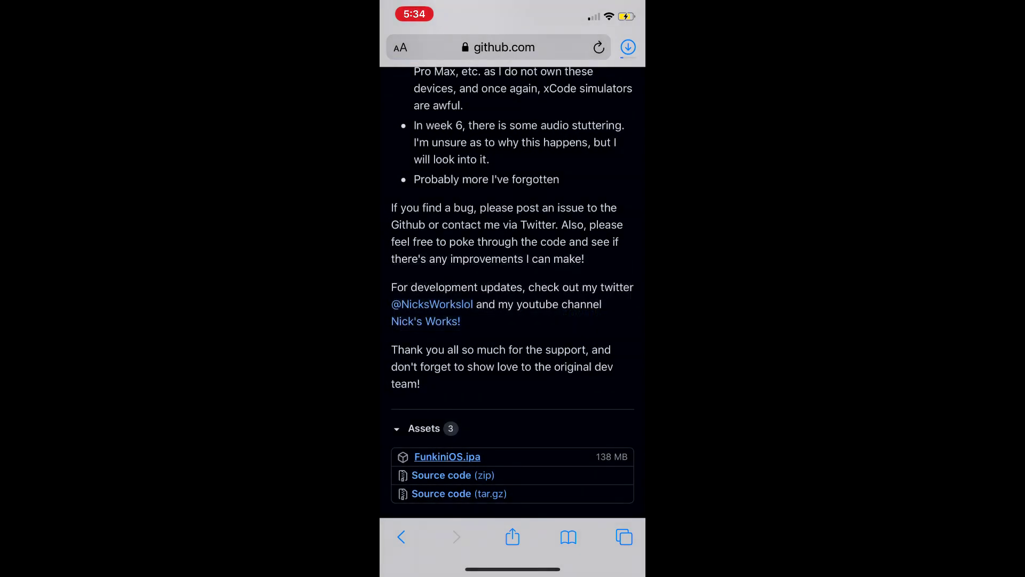
{"action": "left_click", "coordinate": [628, 47]}
{"action": "left_click", "coordinate": [480, 128]}
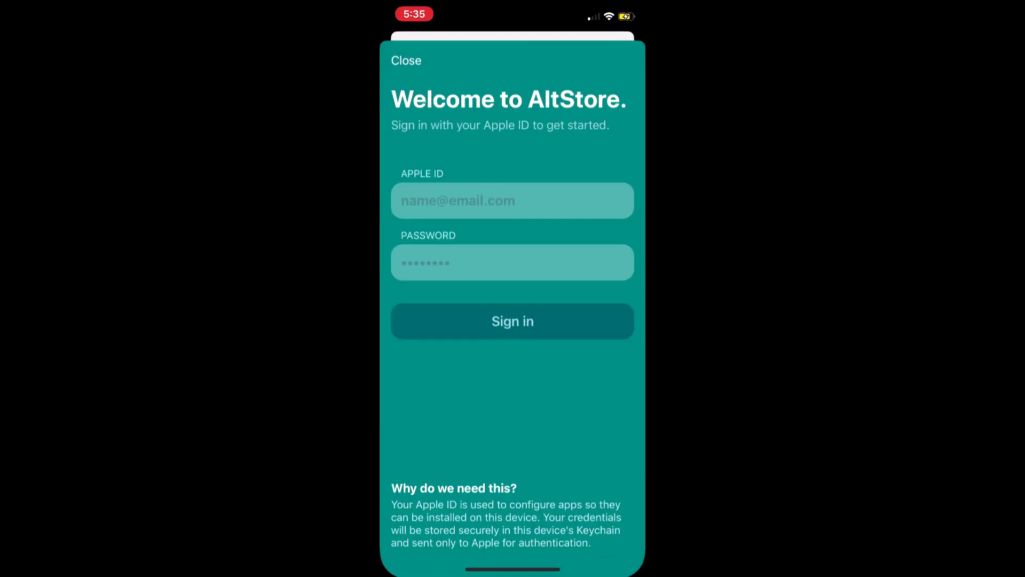
Enter the Apple ID credentials and submit sign-in so AltStore installs Friday Night Funkin'.
{"action": "left_click", "coordinate": [513, 198]}
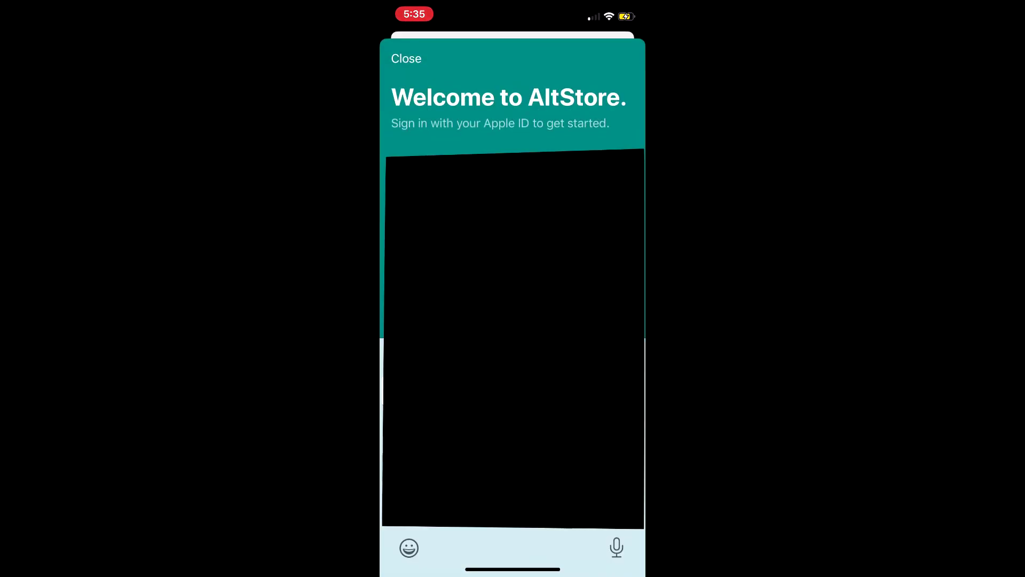
{"action": "key", "text": "Return"}
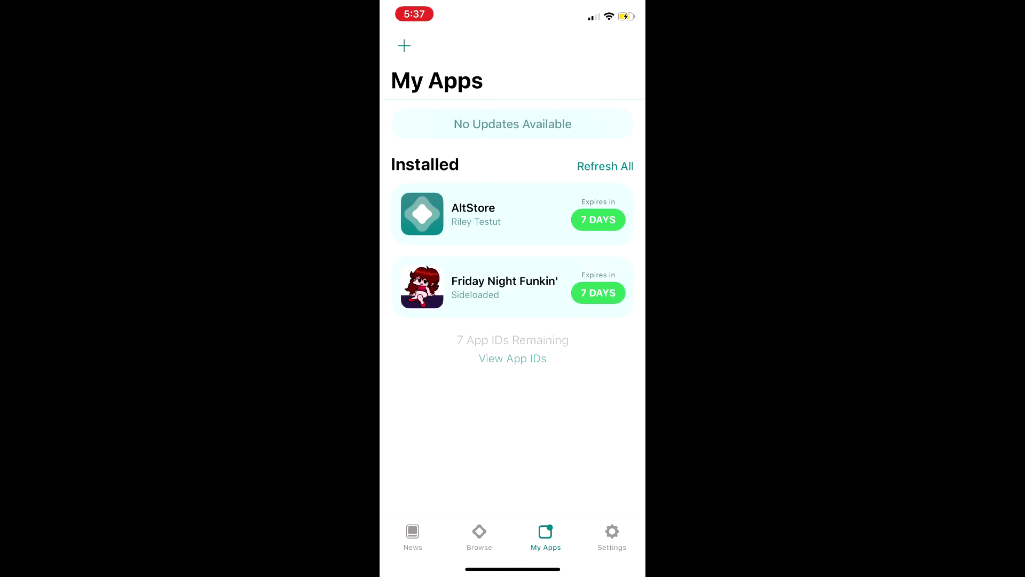
Leave AltStore for the home screen, where the FridayNightFunkin icon now sits beside AltStore.
{"action": "left_click_drag", "start_coordinate": [513, 570], "coordinate": [513, 374]}
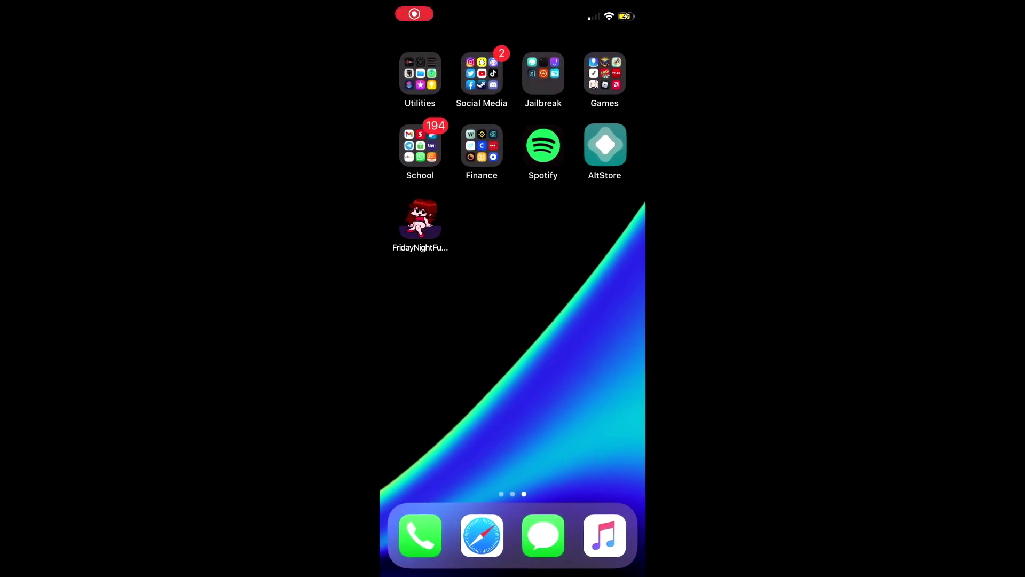